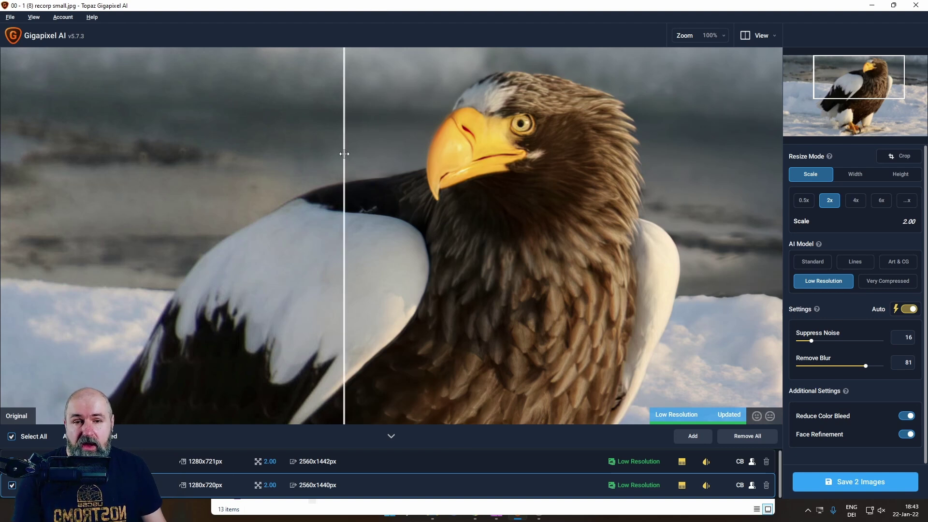
{"action": "left_click_drag", "start_coordinate": [344, 155], "coordinate": [735, 162]}
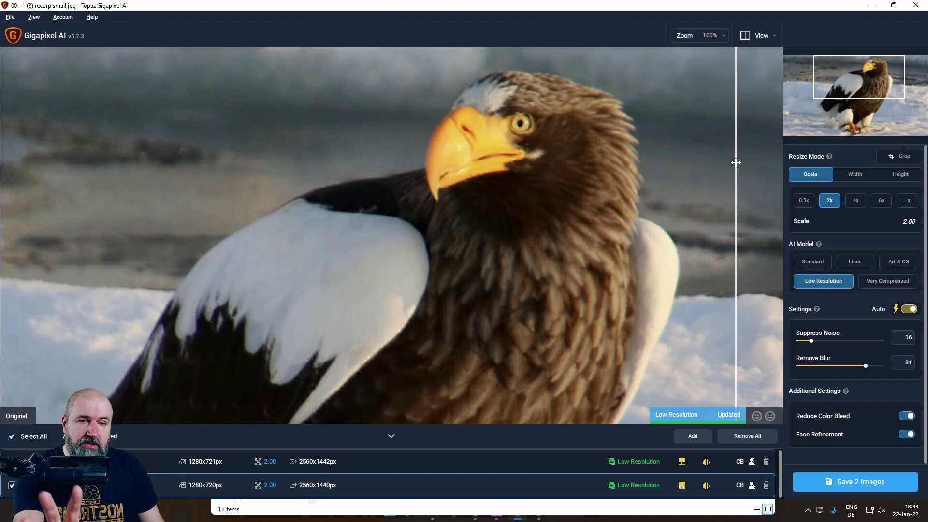
{"action": "left_click_drag", "start_coordinate": [736, 163], "coordinate": [610, 145]}
{"action": "left_click_drag", "start_coordinate": [540, 145], "coordinate": [359, 145]}
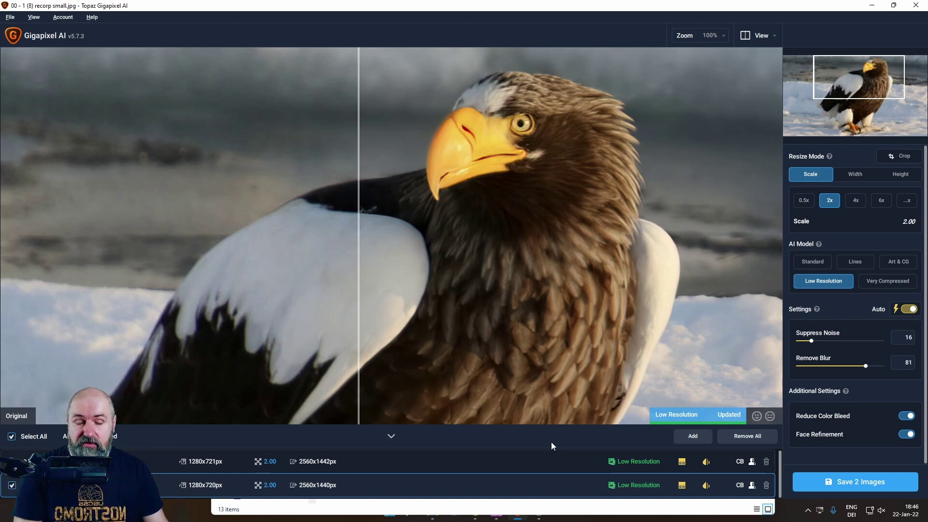
- Bring the File Explorer window with the Gigapixel Trick folder in front of Gigapixel AI
{"action": "left_click", "coordinate": [382, 505]}
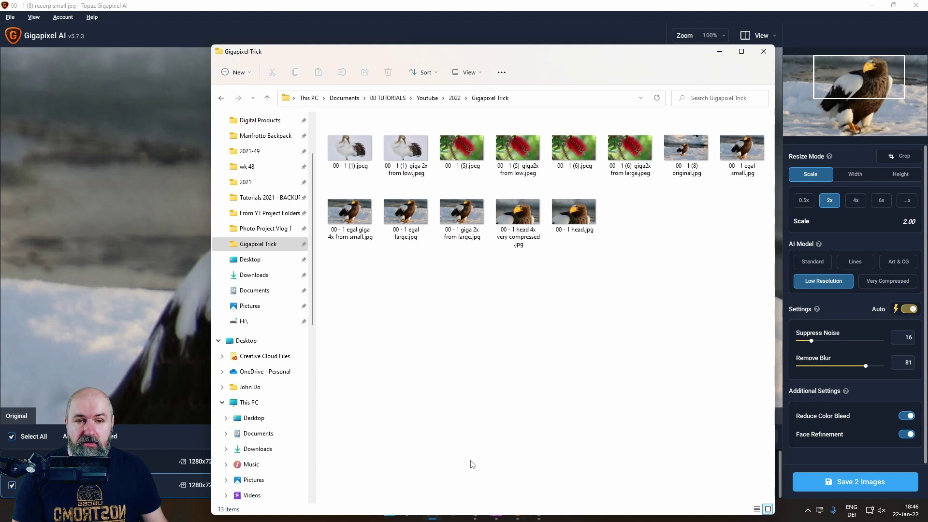
- Open 00 - 1 (8) original.jpg in Photos and maximize the viewer
{"action": "double_click", "coordinate": [686, 150]}
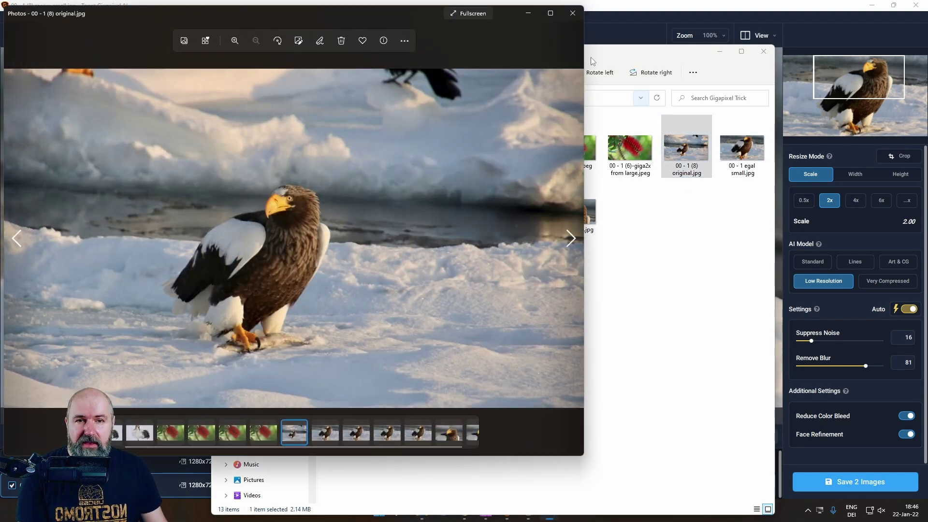
{"action": "left_click", "coordinate": [553, 16]}
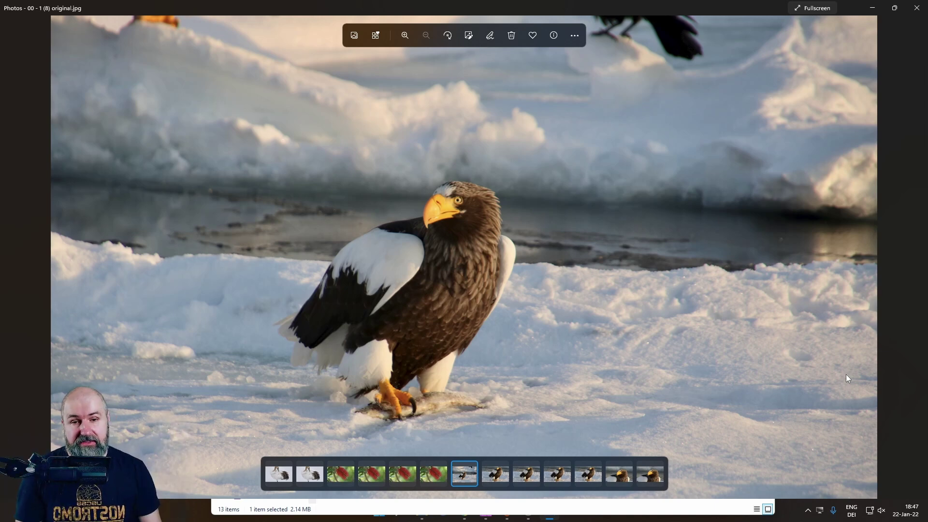
- View the original eagle photo at actual size and pan across the blurry background
{"action": "double_click", "coordinate": [435, 218]}
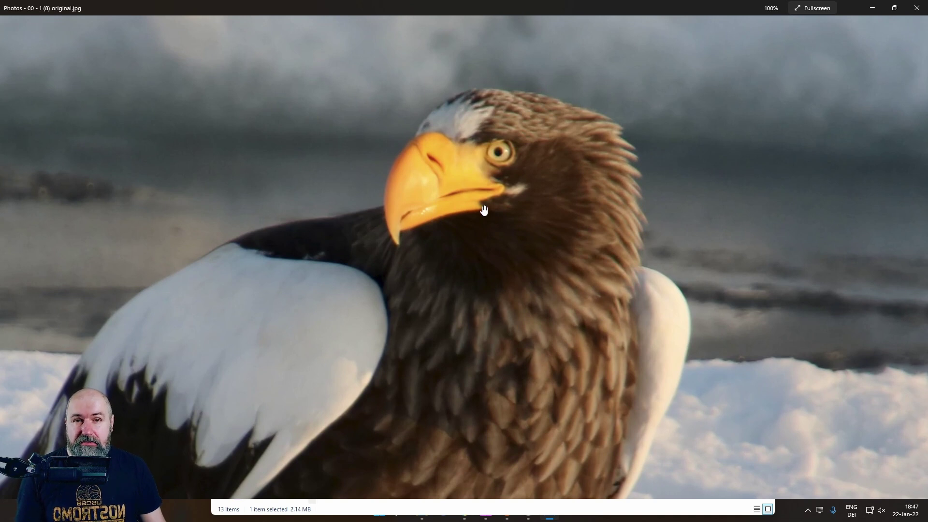
{"action": "left_click_drag", "start_coordinate": [199, 176], "coordinate": [611, 190]}
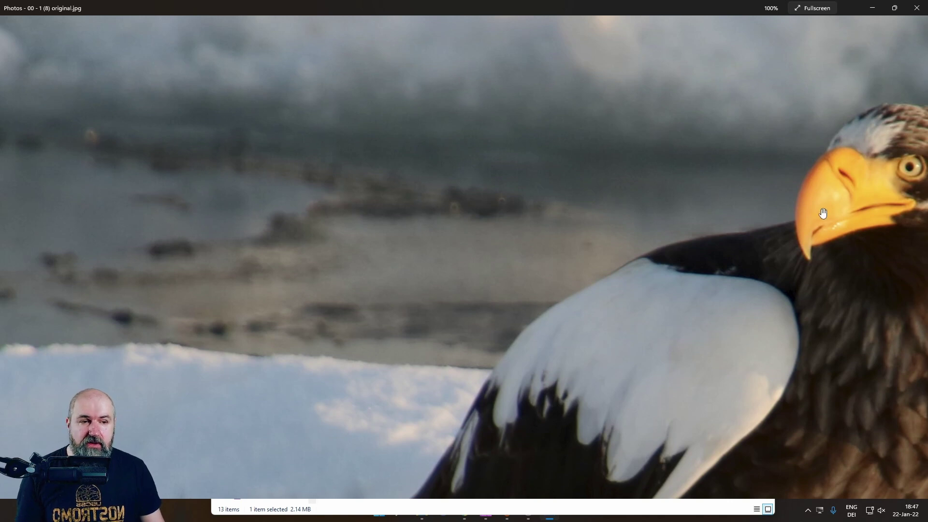
{"action": "left_click_drag", "start_coordinate": [822, 212], "coordinate": [285, 174]}
{"action": "scroll", "coordinate": [554, 344], "scroll_direction": "up", "scroll_amount": 1}
{"action": "scroll", "coordinate": [554, 344], "scroll_direction": "up", "scroll_amount": 3}
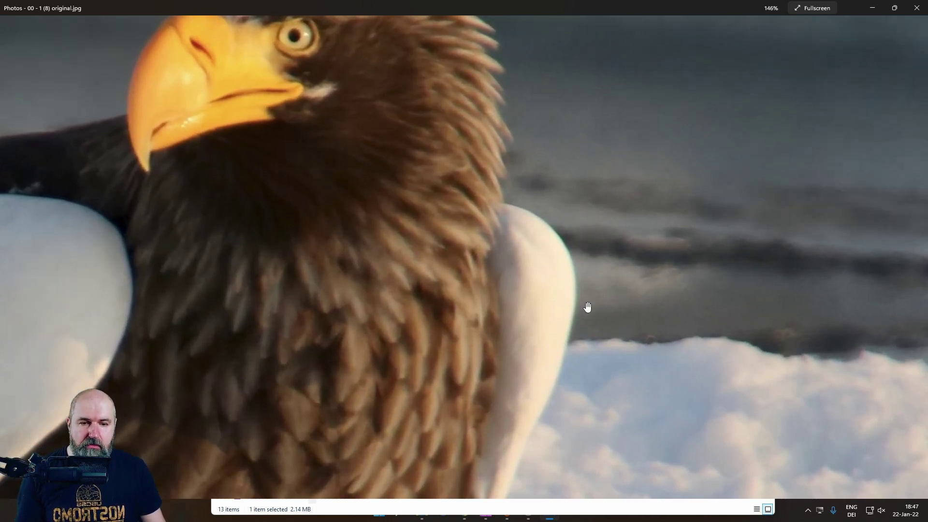
{"action": "scroll", "coordinate": [321, 216], "scroll_direction": "down", "scroll_amount": 3}
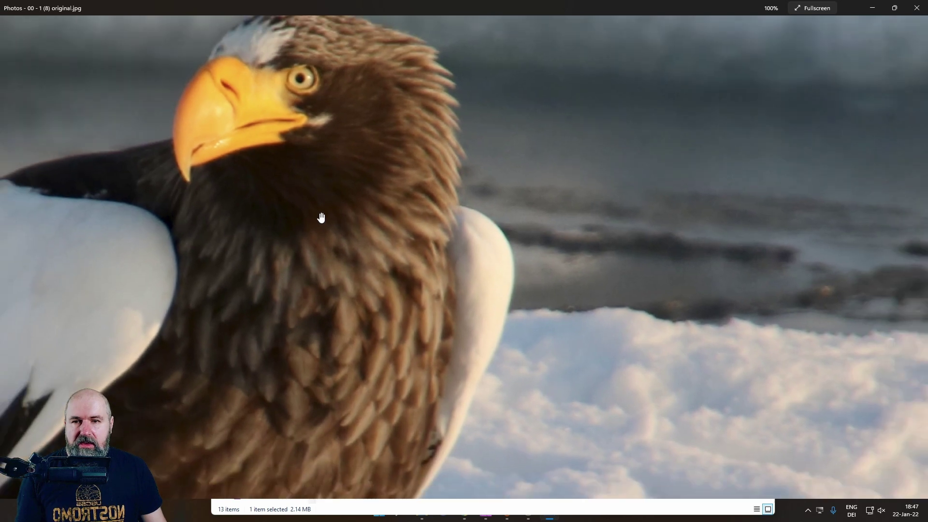
- Zoom in on the eagle's head to inspect its detail, then close the photo
{"action": "left_click_drag", "start_coordinate": [323, 209], "coordinate": [458, 289]}
{"action": "scroll", "coordinate": [458, 289], "scroll_direction": "up", "scroll_amount": 4}
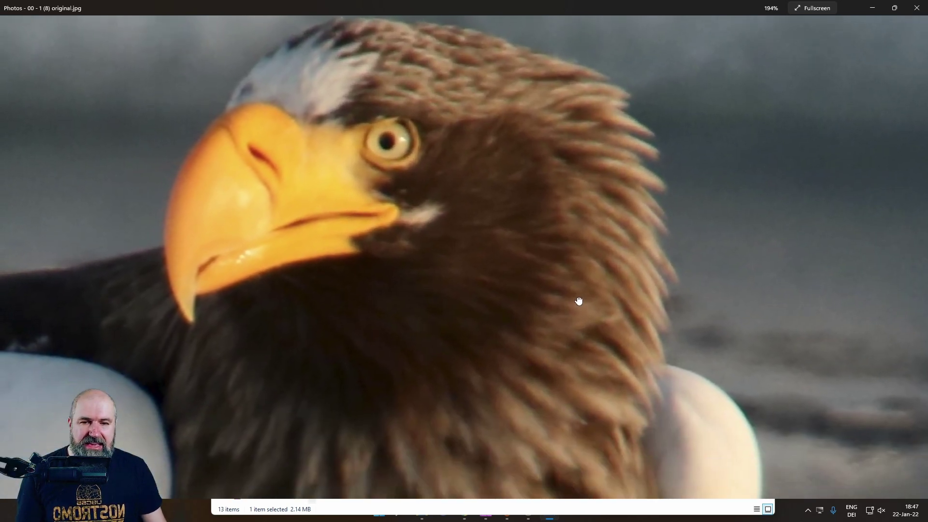
{"action": "left_click_drag", "start_coordinate": [579, 301], "coordinate": [582, 322]}
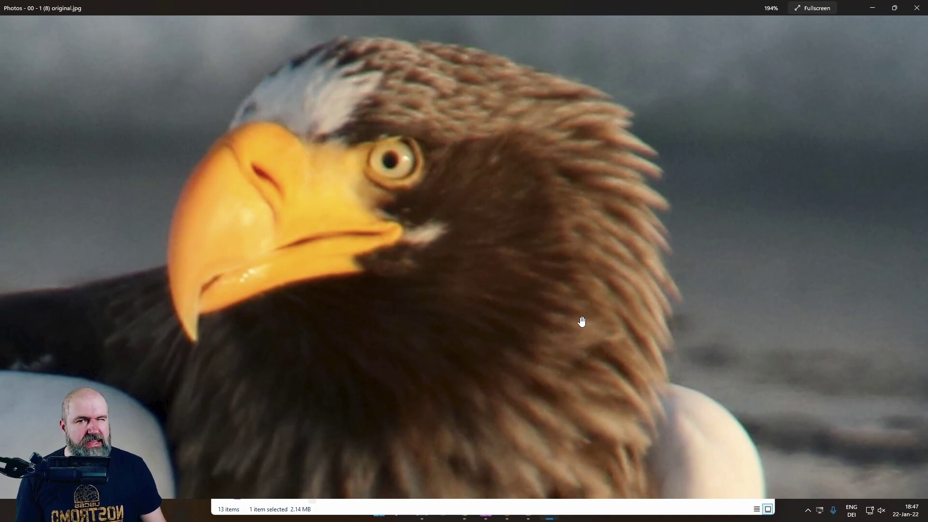
{"action": "scroll", "coordinate": [425, 315], "scroll_direction": "down", "scroll_amount": 6}
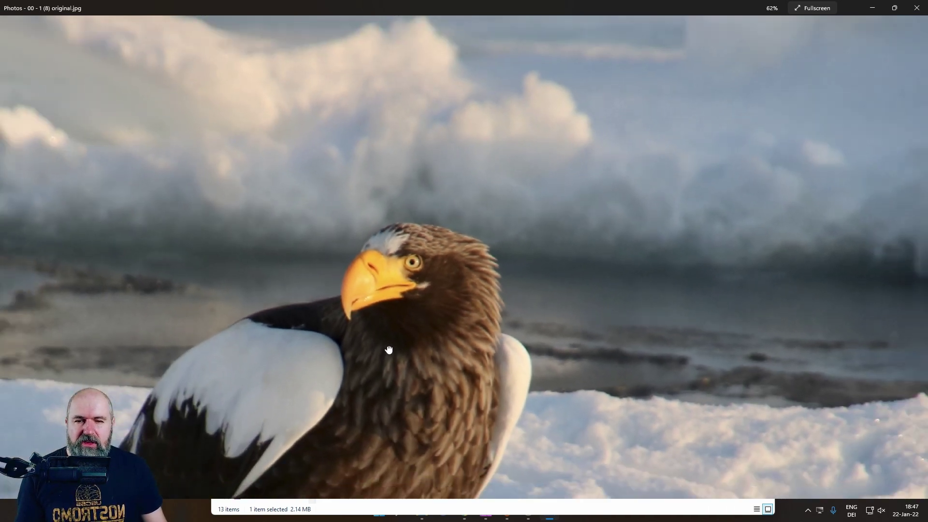
{"action": "left_click_drag", "start_coordinate": [389, 349], "coordinate": [477, 253]}
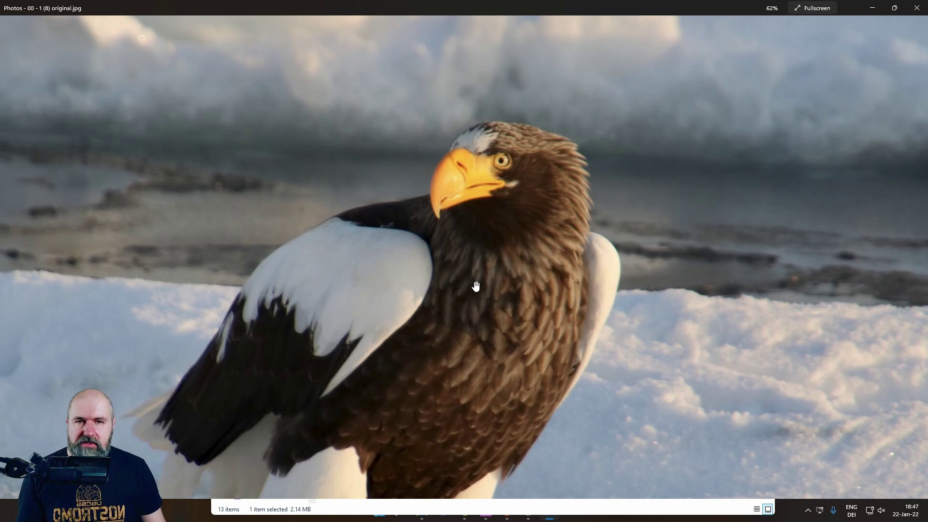
{"action": "scroll", "coordinate": [475, 286], "scroll_direction": "up", "scroll_amount": 1}
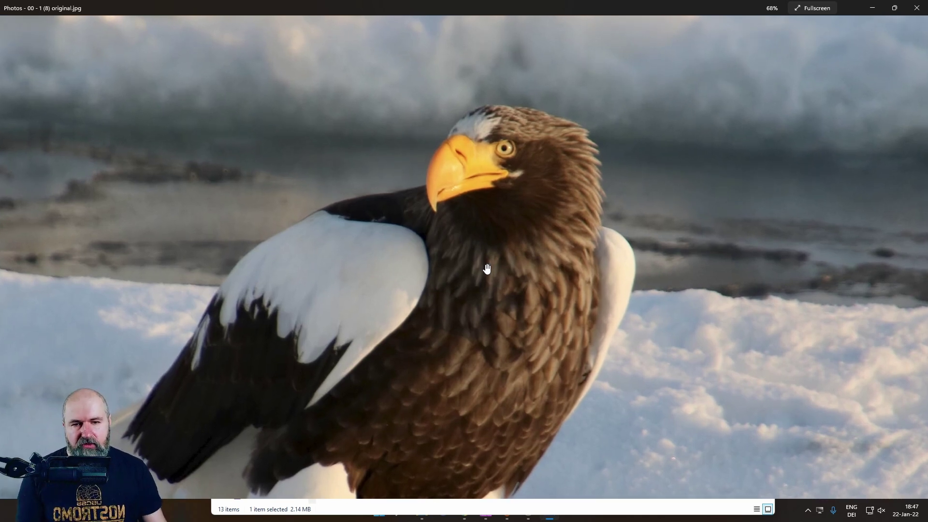
{"action": "scroll", "coordinate": [484, 265], "scroll_direction": "down", "scroll_amount": 3}
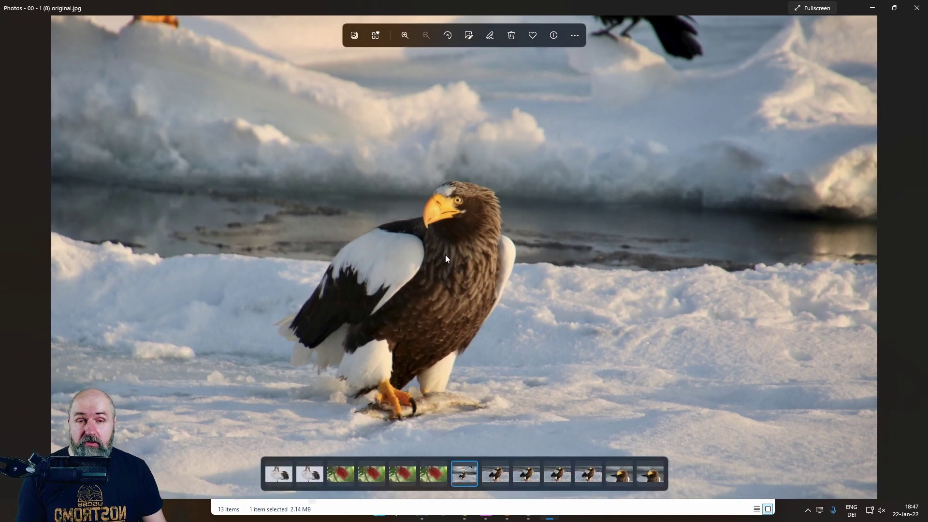
{"action": "left_click", "coordinate": [917, 8]}
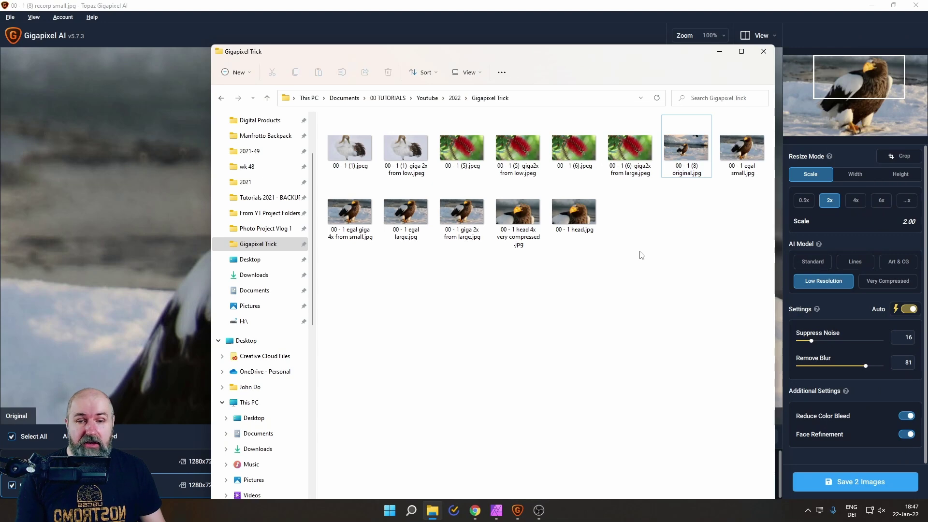
- Open 00 - 1 egal large.jpg in Photos and zoom in to inspect it
{"action": "double_click", "coordinate": [405, 217]}
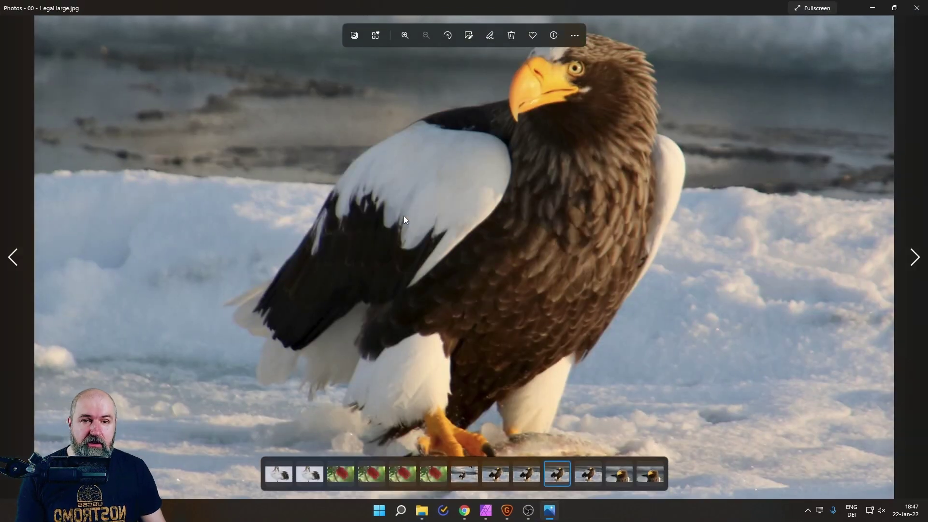
{"action": "scroll", "coordinate": [575, 96], "scroll_direction": "up", "scroll_amount": 5}
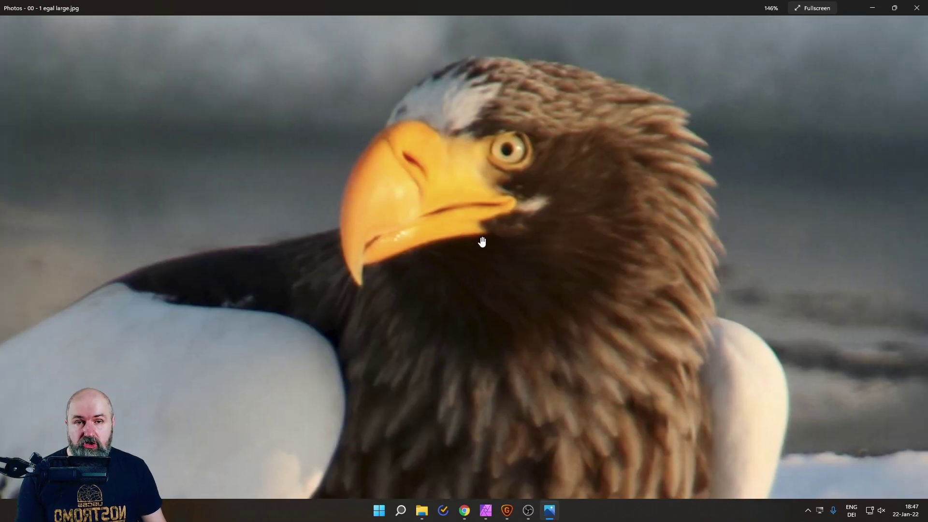
{"action": "scroll", "coordinate": [391, 263], "scroll_direction": "down", "scroll_amount": 4}
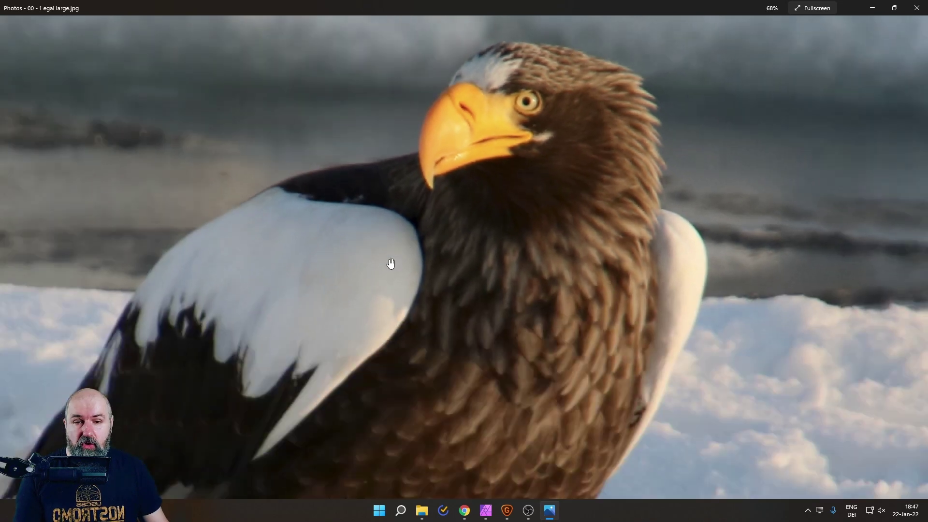
{"action": "scroll", "coordinate": [391, 264], "scroll_direction": "down", "scroll_amount": 2}
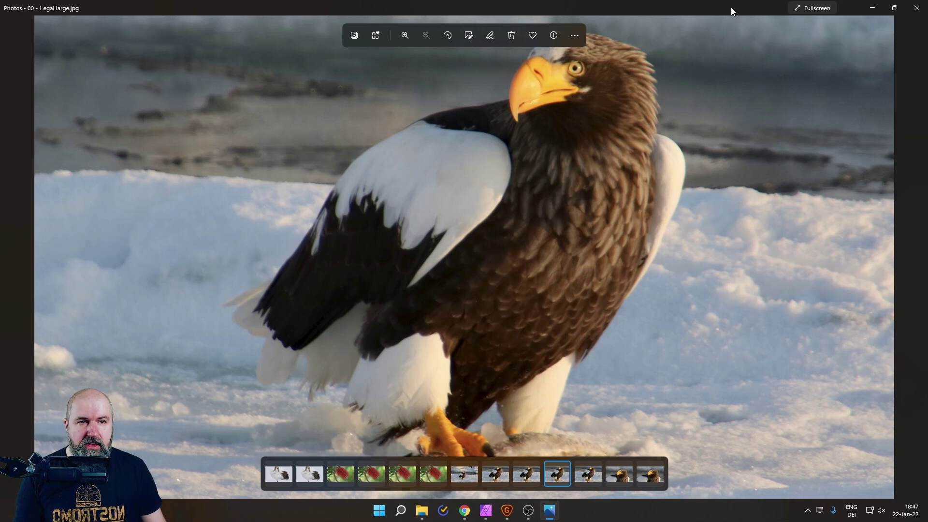
- Restore the viewer to a smaller window on the left and bring the folder back in front
{"action": "left_click_drag", "start_coordinate": [732, 10], "coordinate": [193, 16]}
{"action": "scroll", "coordinate": [172, 167], "scroll_direction": "up", "scroll_amount": 2}
{"action": "scroll", "coordinate": [209, 168], "scroll_direction": "up", "scroll_amount": 2}
{"action": "scroll", "coordinate": [209, 168], "scroll_direction": "down", "scroll_amount": 1}
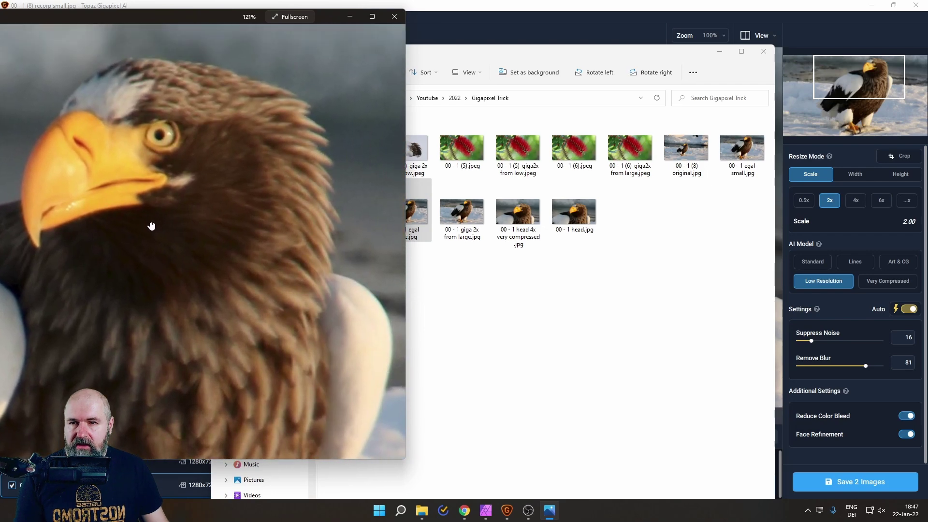
{"action": "left_click", "coordinate": [537, 283]}
- Open 00 - 1 giga 2x from large.jpg in a restored window placed on the right
{"action": "double_click", "coordinate": [461, 213]}
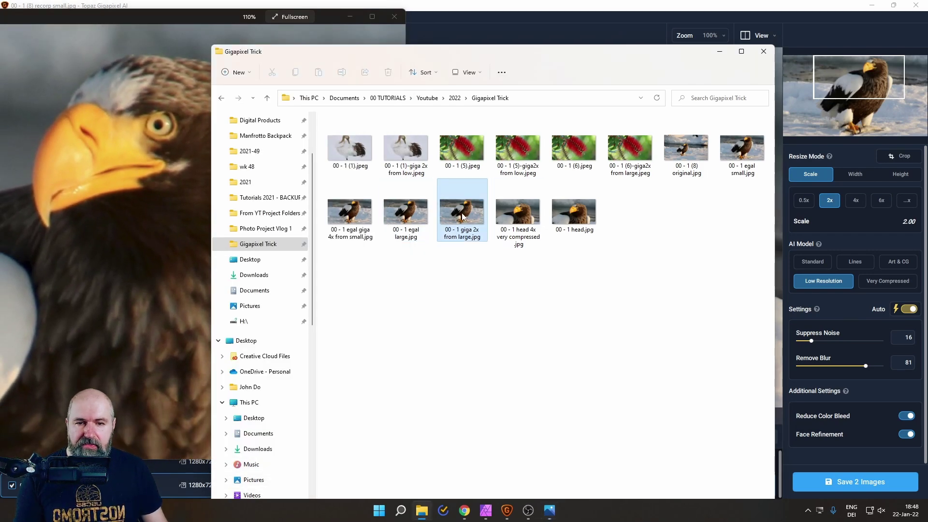
{"action": "scroll", "coordinate": [561, 129], "scroll_direction": "up", "scroll_amount": 3}
{"action": "scroll", "coordinate": [566, 124], "scroll_direction": "down", "scroll_amount": 4}
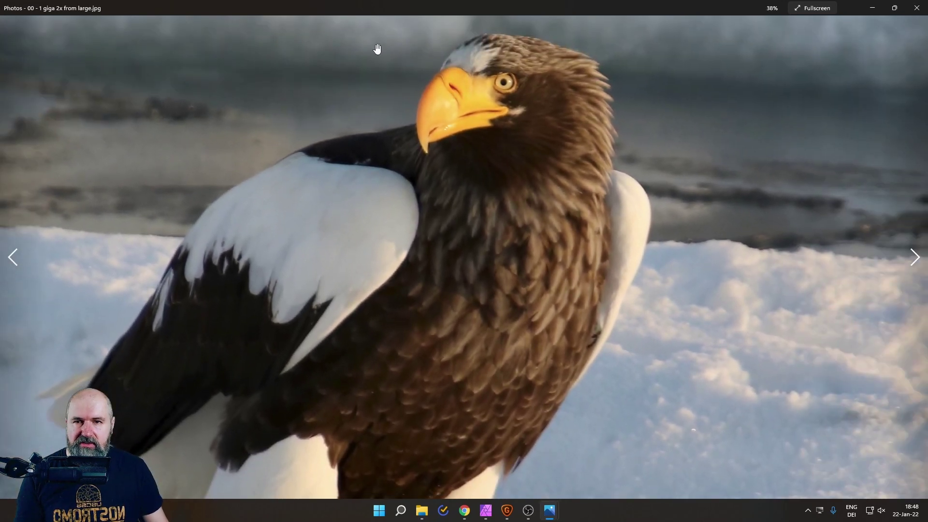
{"action": "double_click", "coordinate": [340, 8]}
{"action": "scroll", "coordinate": [636, 175], "scroll_direction": "up", "scroll_amount": 3}
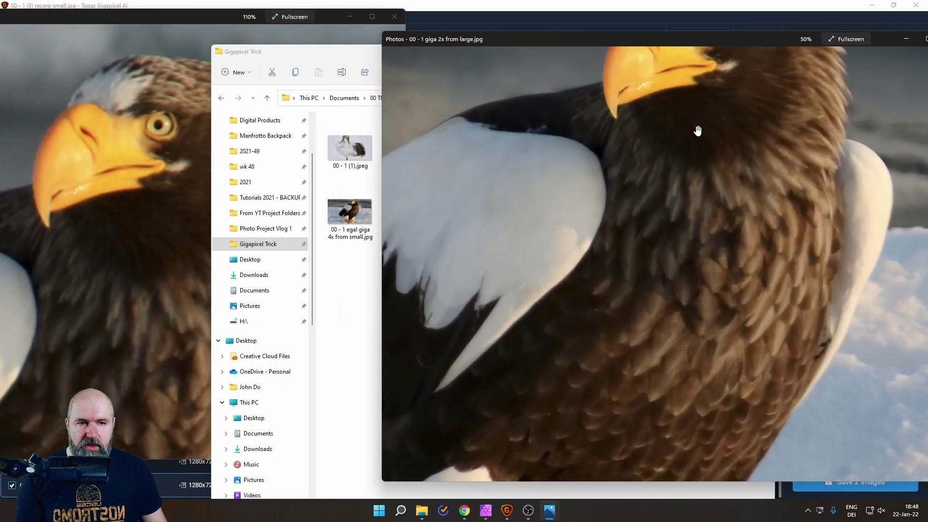
{"action": "left_click_drag", "start_coordinate": [544, 39], "coordinate": [591, 14]}
- Set the original beside the 2x upscale for side-by-side comparison, then close the upscale
{"action": "left_click", "coordinate": [201, 17]}
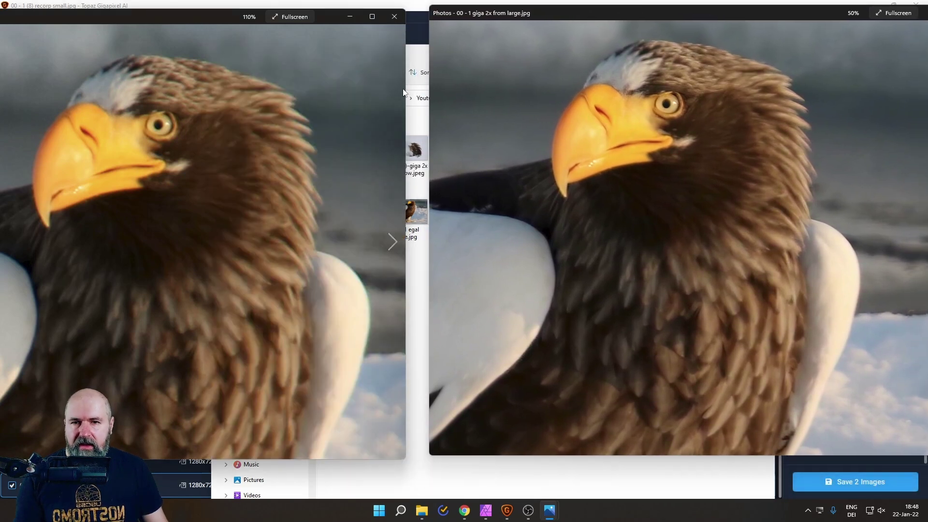
{"action": "left_click_drag", "start_coordinate": [406, 103], "coordinate": [431, 101]}
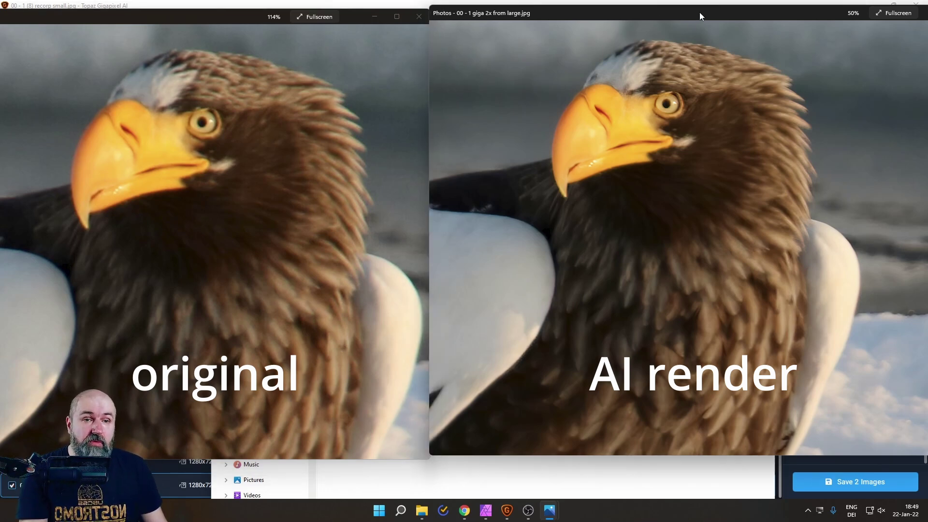
{"action": "left_click_drag", "start_coordinate": [700, 17], "coordinate": [529, 44]}
{"action": "left_click", "coordinate": [826, 40]}
- Open 00 - 1 egal giga 4x from small.jpg from the Gigapixel Trick folder
{"action": "left_click", "coordinate": [518, 322]}
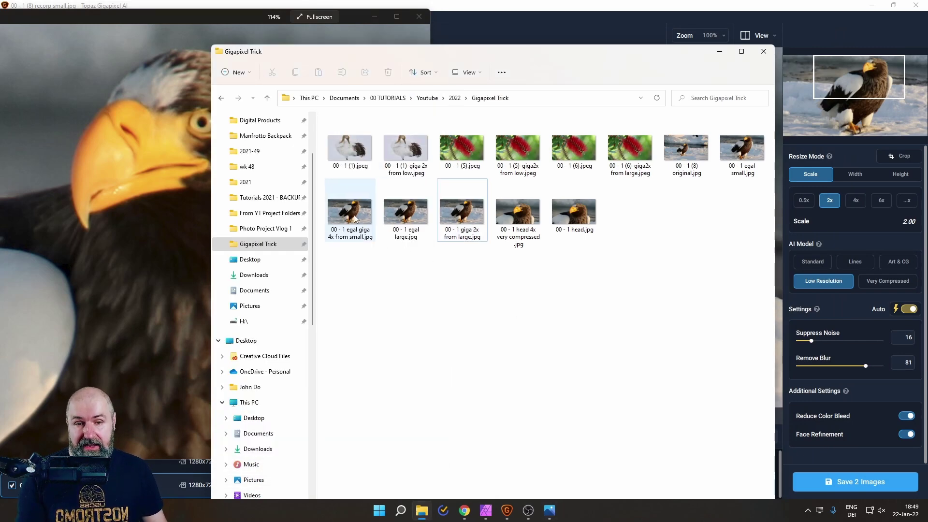
{"action": "mouse_move", "coordinate": [355, 218]}
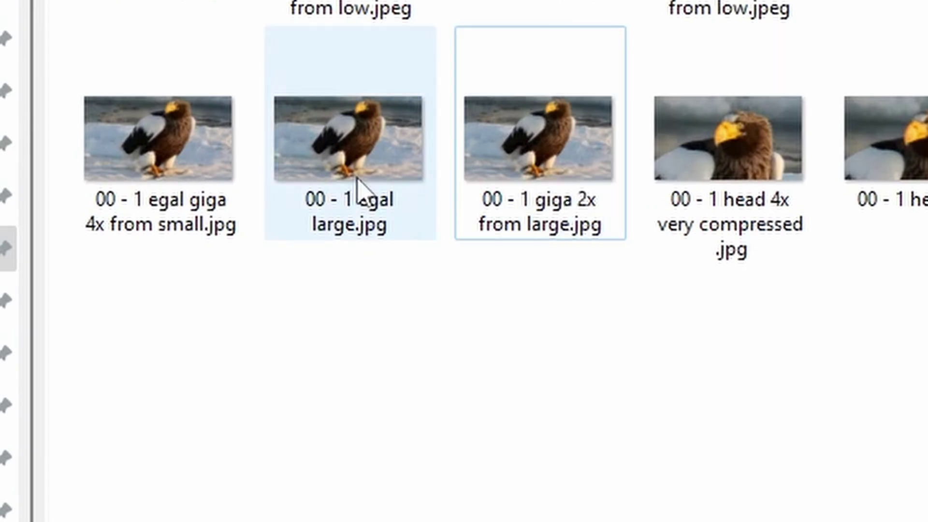
{"action": "mouse_move", "coordinate": [358, 180]}
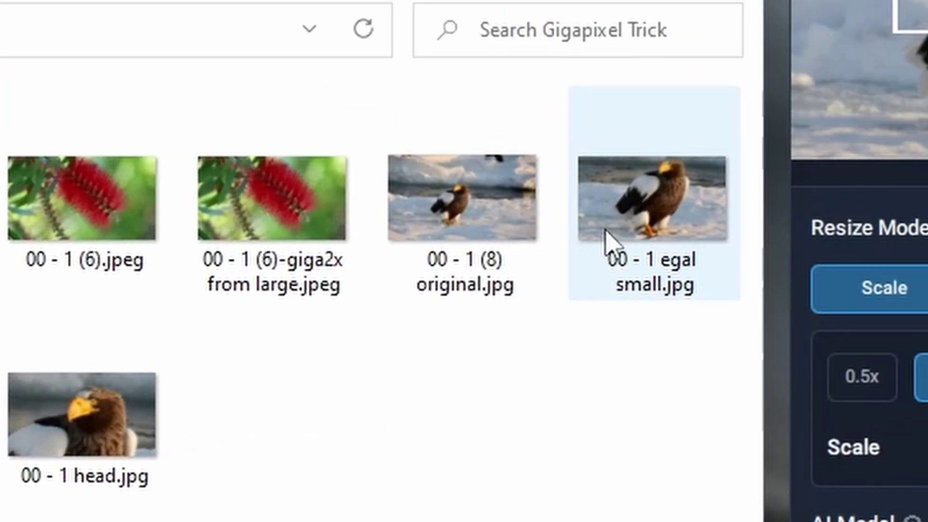
{"action": "mouse_move", "coordinate": [607, 241]}
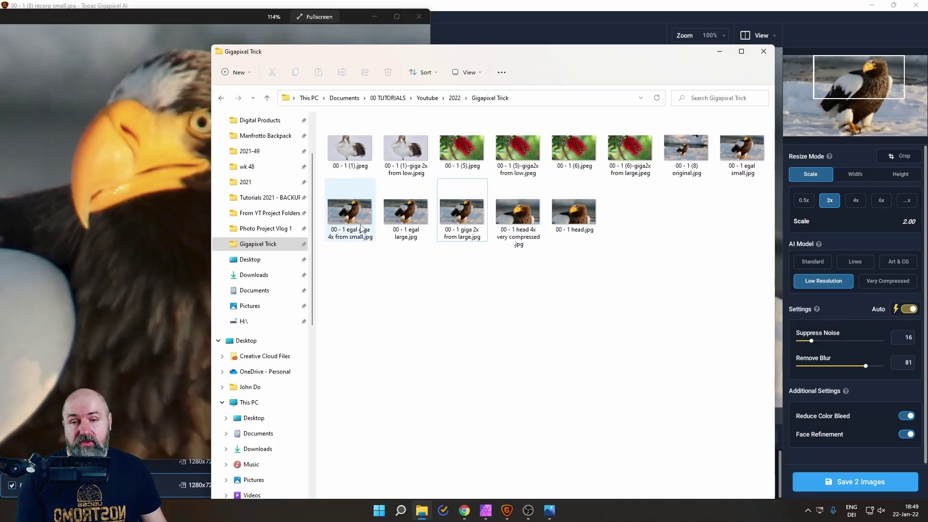
{"action": "left_click", "coordinate": [360, 222]}
{"action": "double_click", "coordinate": [360, 221]}
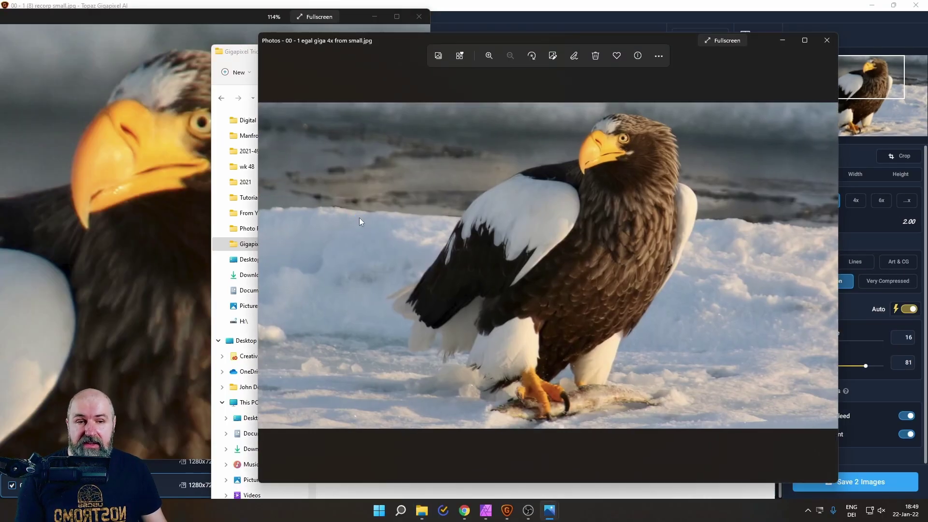
- Move the 4x upscale to the right, compare it with the left eagle view, then close that view
{"action": "scroll", "coordinate": [616, 141], "scroll_direction": "up", "scroll_amount": 3}
{"action": "scroll", "coordinate": [616, 141], "scroll_direction": "up", "scroll_amount": 1}
{"action": "scroll", "coordinate": [607, 180], "scroll_direction": "down", "scroll_amount": 1}
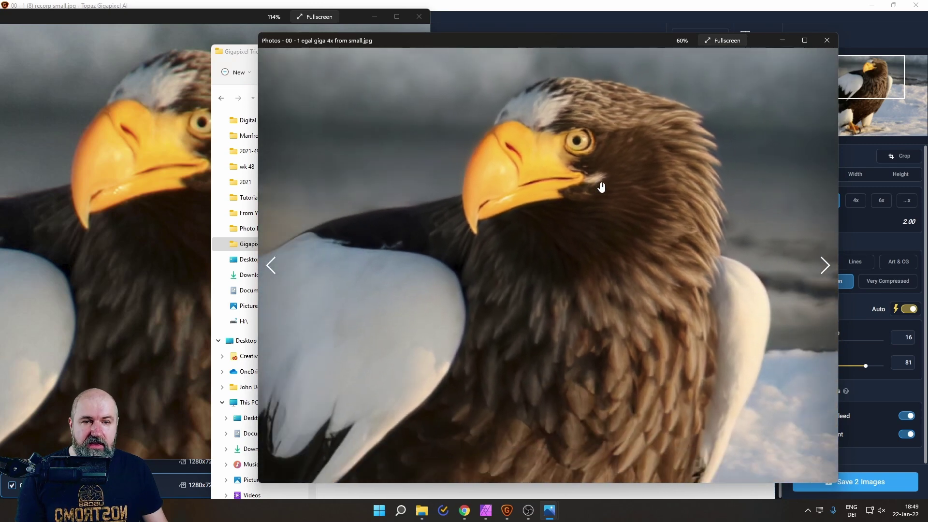
{"action": "left_click_drag", "start_coordinate": [509, 40], "coordinate": [589, 17]}
{"action": "left_click", "coordinate": [186, 17]}
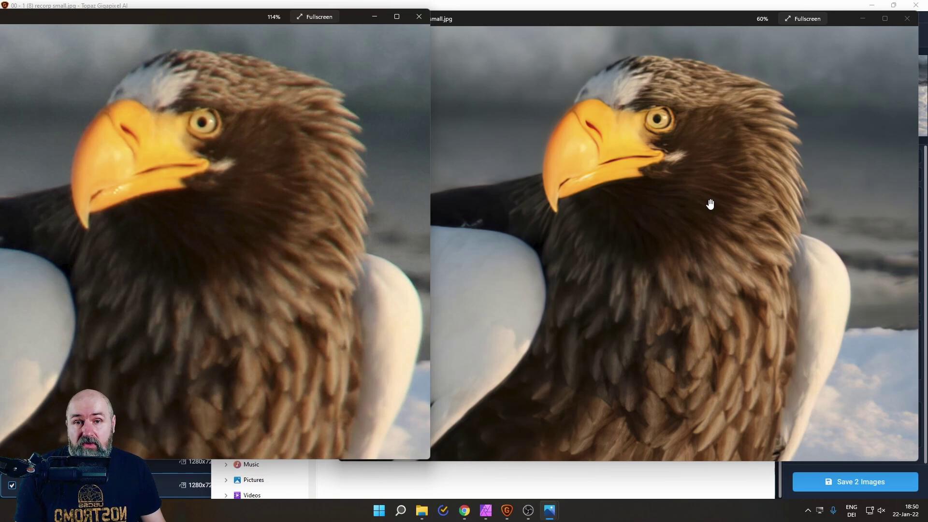
{"action": "left_click", "coordinate": [419, 17]}
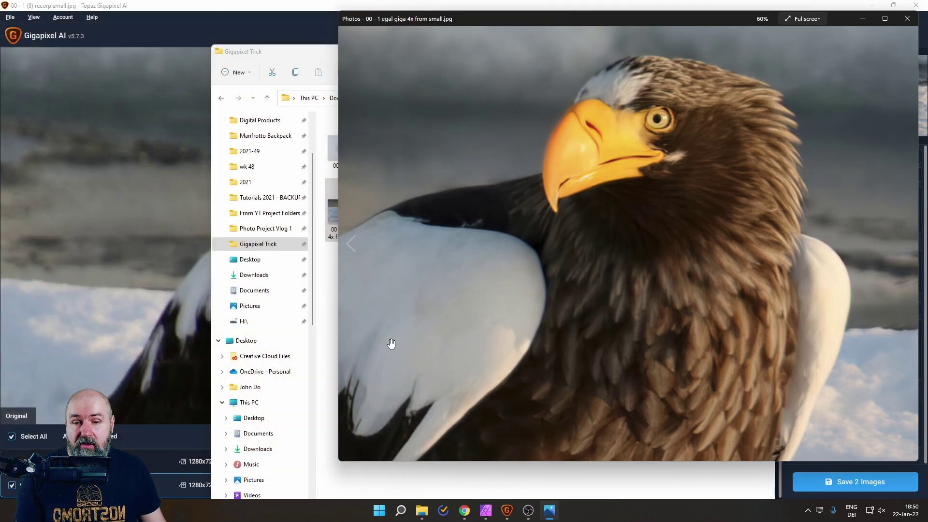
- Open 00 - 1 giga 2x from large.jpg, frame the eagle's head, and compare it with the 4x-from-small view
{"action": "left_click", "coordinate": [332, 341]}
{"action": "left_click", "coordinate": [469, 216]}
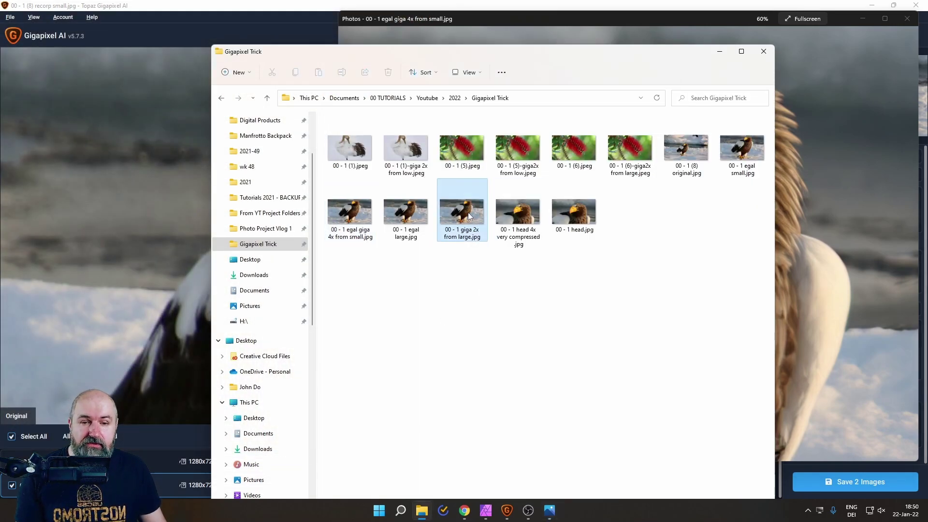
{"action": "double_click", "coordinate": [469, 216]}
{"action": "scroll", "coordinate": [396, 149], "scroll_direction": "up", "scroll_amount": 3}
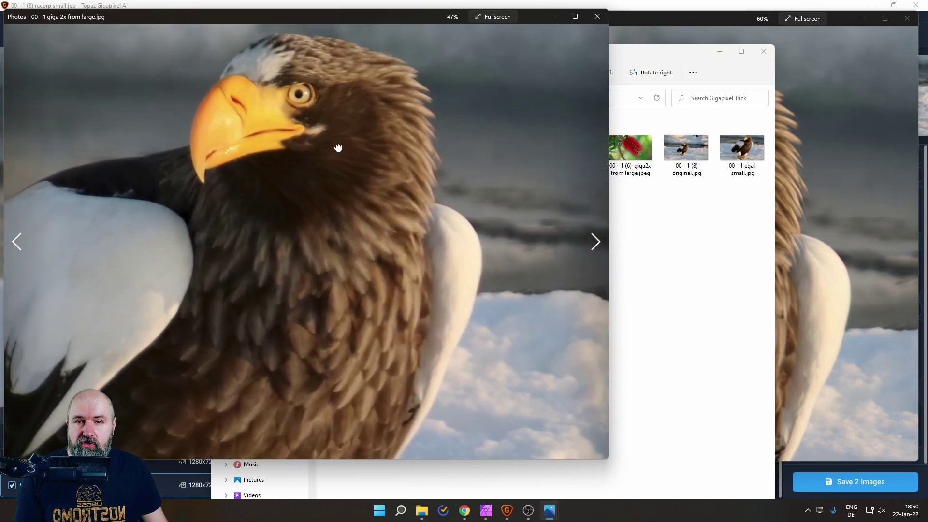
{"action": "left_click_drag", "start_coordinate": [338, 148], "coordinate": [309, 151]}
{"action": "left_click", "coordinate": [650, 17]}
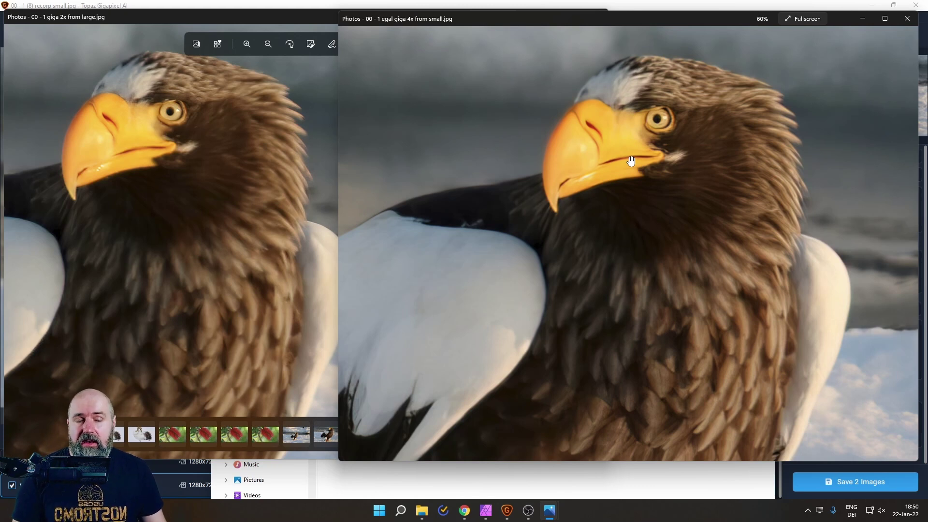
{"action": "left_click", "coordinate": [288, 16]}
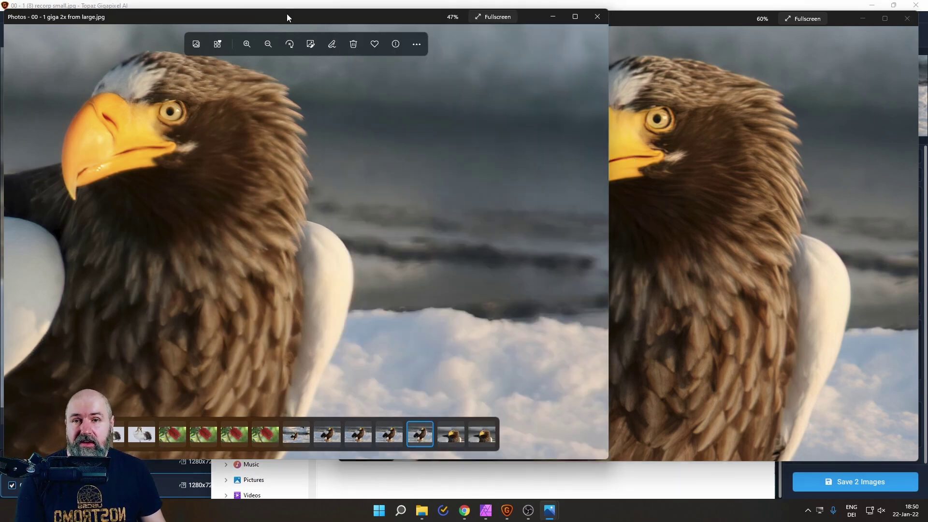
- Close both eagle viewers and open the crane photo 00 - 1 (1).jpeg full screen
{"action": "left_click", "coordinate": [599, 18]}
{"action": "left_click", "coordinate": [907, 19]}
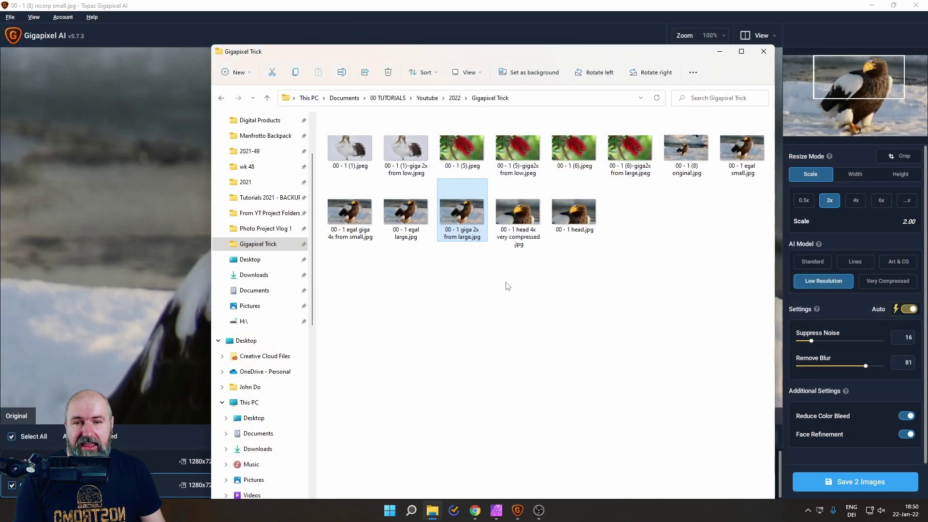
{"action": "double_click", "coordinate": [352, 155]}
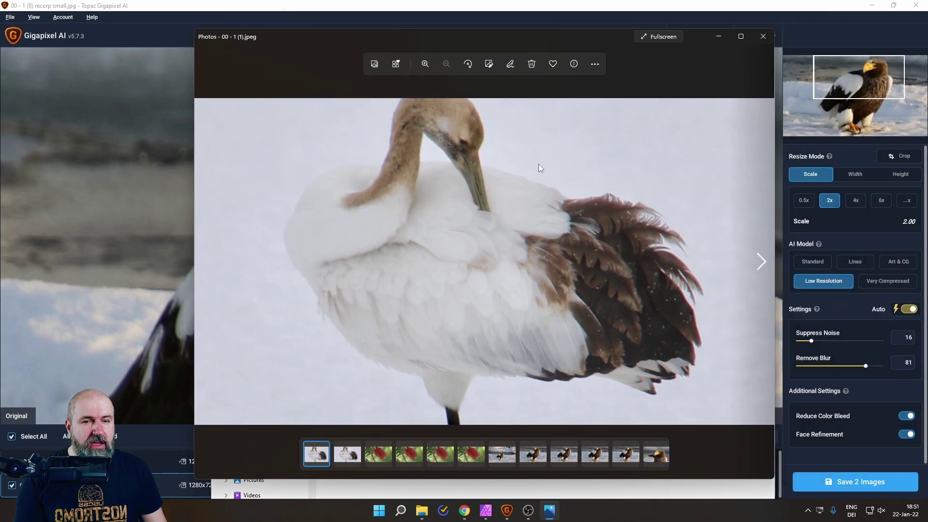
{"action": "left_click", "coordinate": [742, 36]}
- Zoom in on the crane's lower wing feathers, then snap the viewer to the left half
{"action": "scroll", "coordinate": [433, 239], "scroll_direction": "up", "scroll_amount": 3}
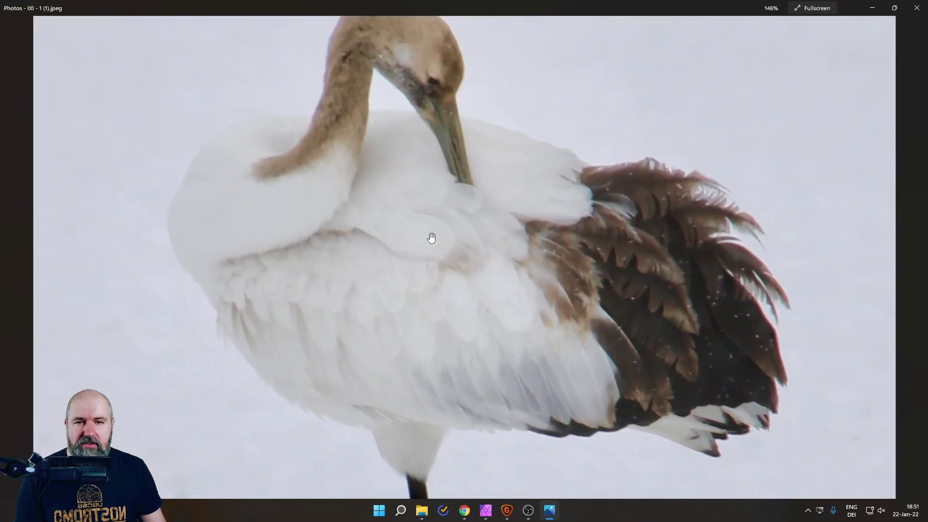
{"action": "scroll", "coordinate": [432, 238], "scroll_direction": "down", "scroll_amount": 1}
{"action": "scroll", "coordinate": [334, 70], "scroll_direction": "up", "scroll_amount": 3}
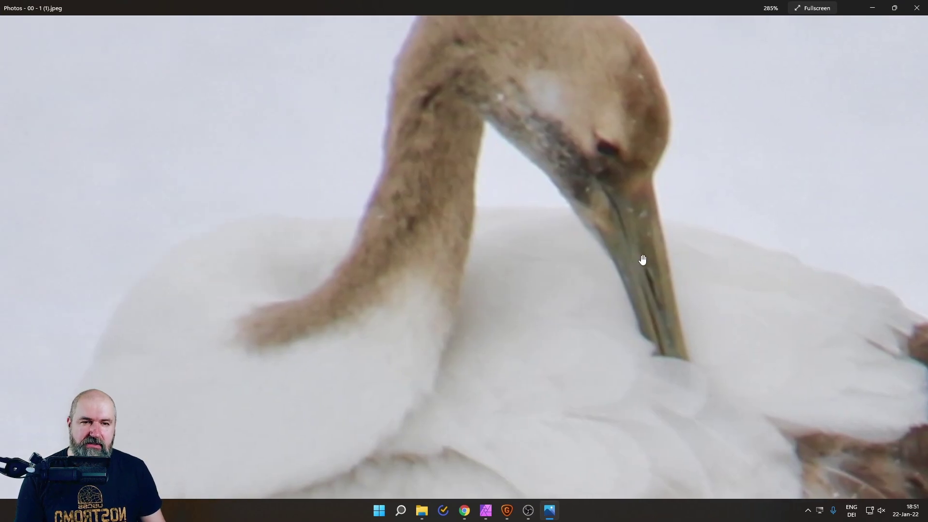
{"action": "scroll", "coordinate": [575, 288], "scroll_direction": "down", "scroll_amount": 3}
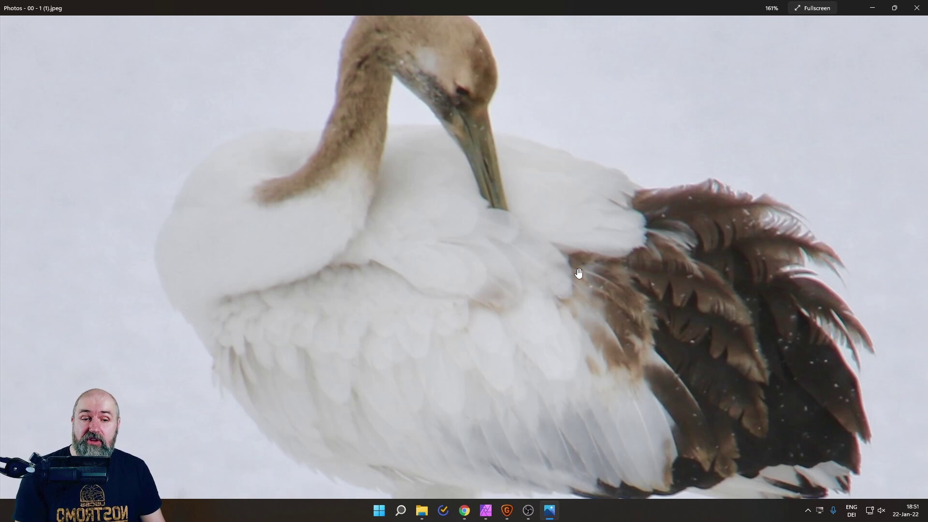
{"action": "scroll", "coordinate": [608, 306], "scroll_direction": "up", "scroll_amount": 2}
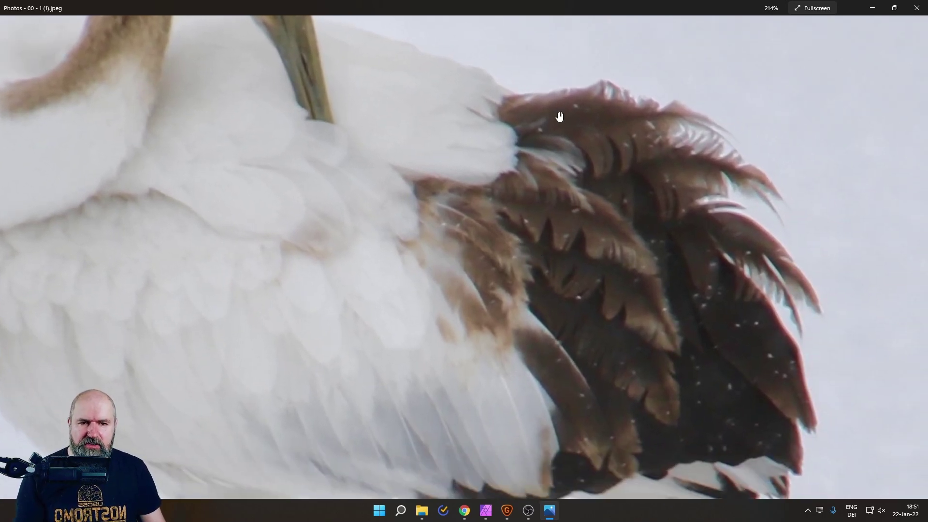
{"action": "mouse_move", "coordinate": [627, 396]}
{"action": "left_mouse_down"}
{"action": "mouse_move", "coordinate": [611, 303]}
{"action": "mouse_move", "coordinate": [611, 400]}
{"action": "left_mouse_up"}
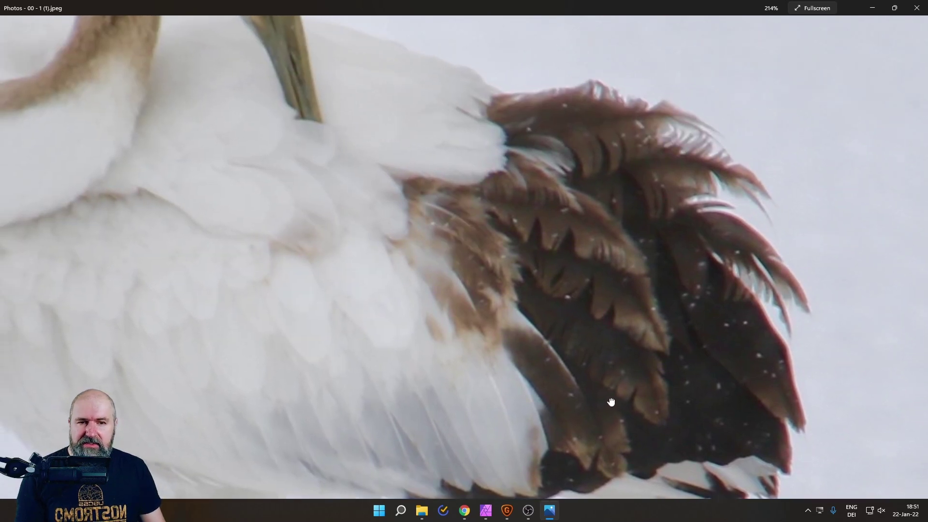
{"action": "scroll", "coordinate": [487, 328], "scroll_direction": "down", "scroll_amount": 2}
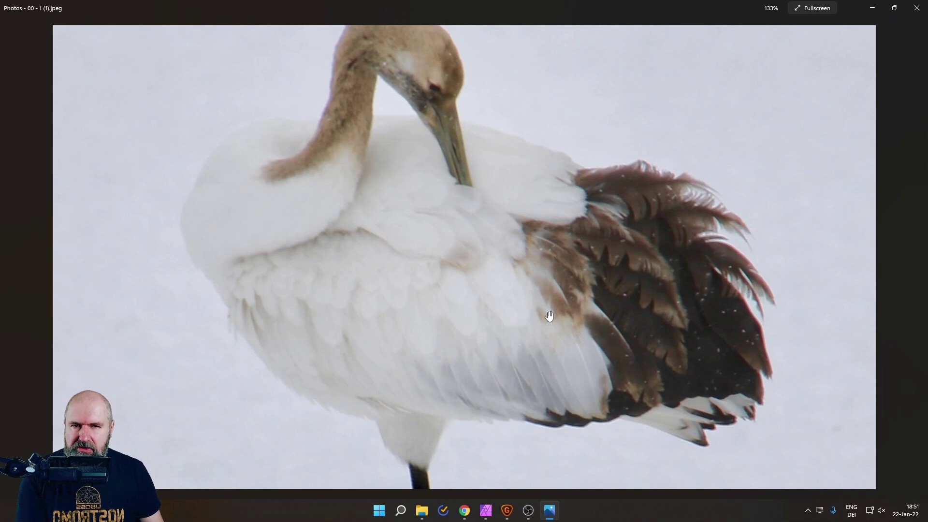
{"action": "key", "text": "super+Left"}
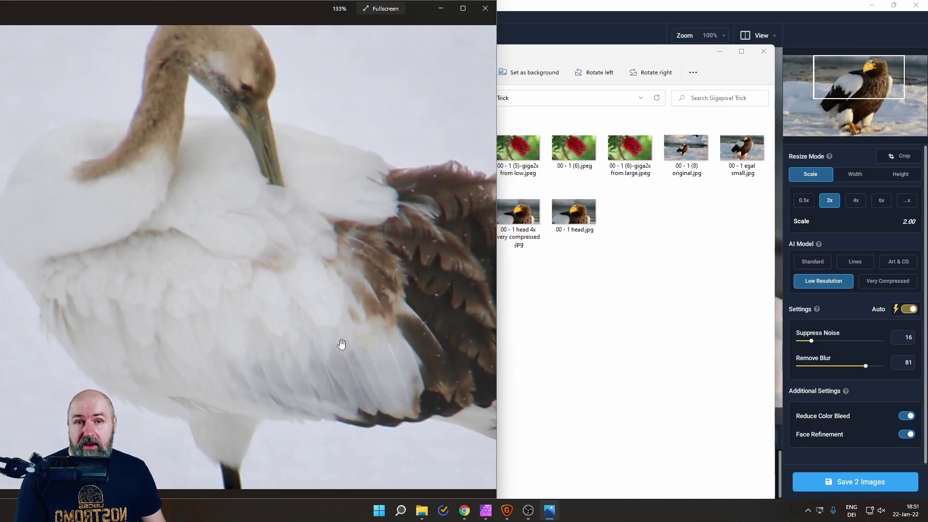
- Return to the folder, then pan the original crane to line up its wing feathers with the upscale
{"action": "left_click", "coordinate": [607, 307]}
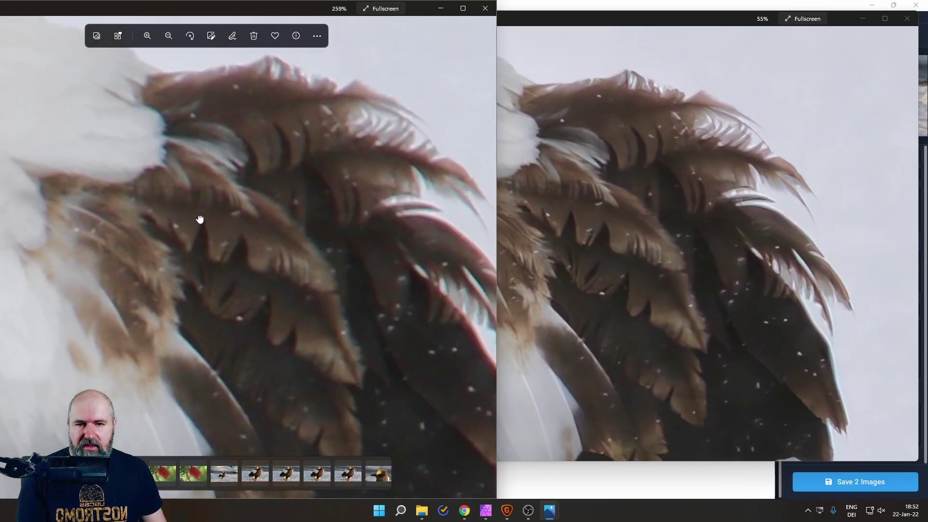
{"action": "left_click_drag", "start_coordinate": [261, 229], "coordinate": [280, 188]}
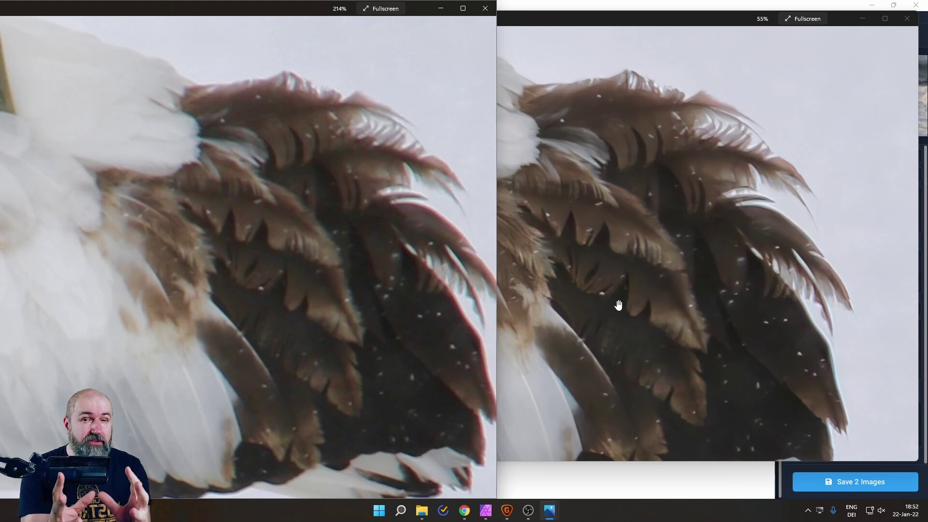
- Pan the 00 - 1 (1)-giga 2x from low.jpeg view to the crane's neck and head
{"action": "left_click", "coordinate": [586, 218]}
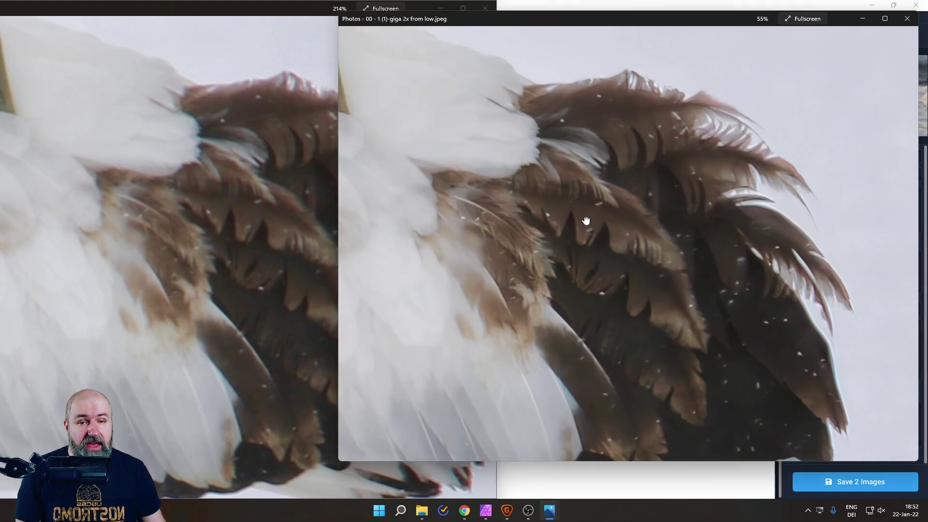
{"action": "left_click_drag", "start_coordinate": [587, 217], "coordinate": [652, 233]}
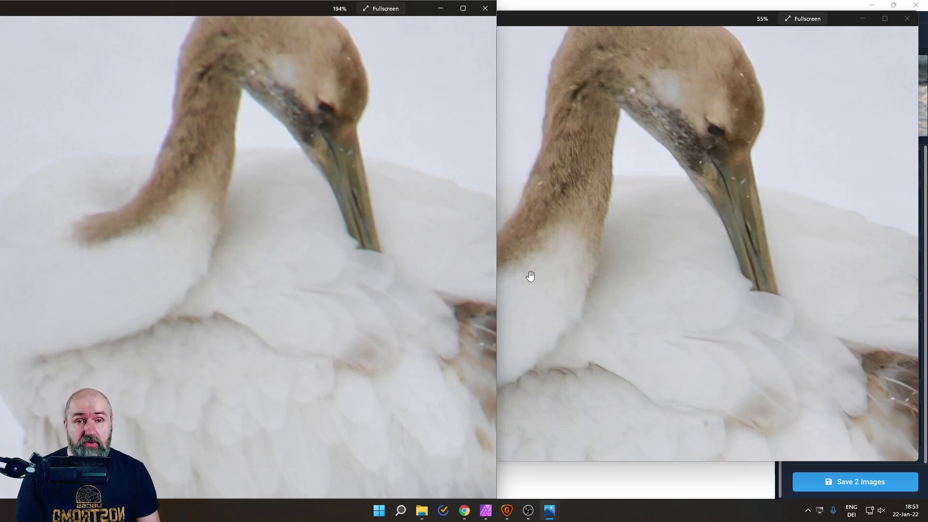
- Close both crane viewers and inspect the original flower photo 00 - 1 (5).jpeg full screen, zoomed in
{"action": "left_click", "coordinate": [485, 8]}
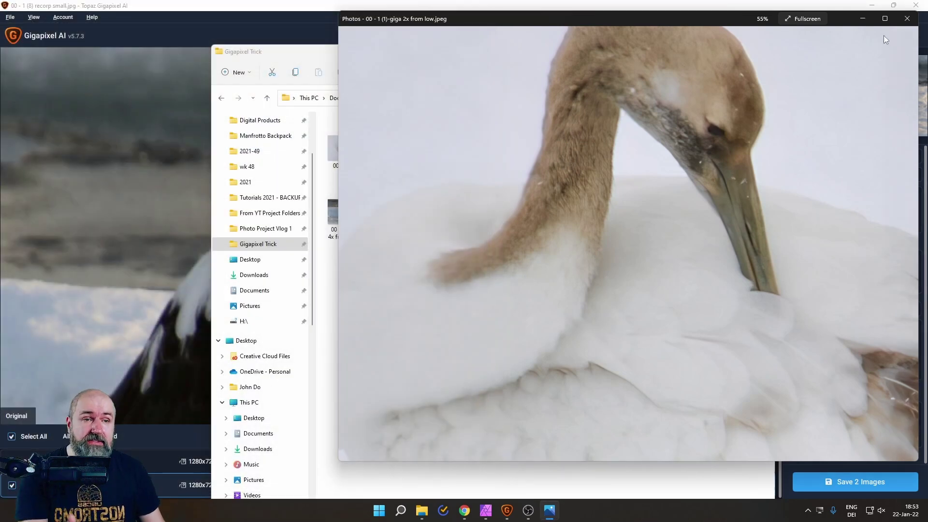
{"action": "left_click", "coordinate": [907, 18]}
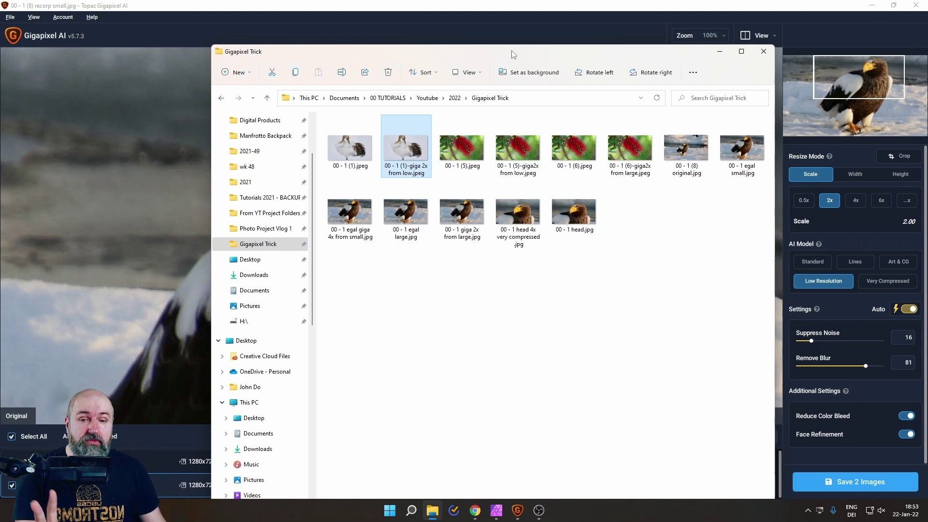
{"action": "double_click", "coordinate": [464, 147]}
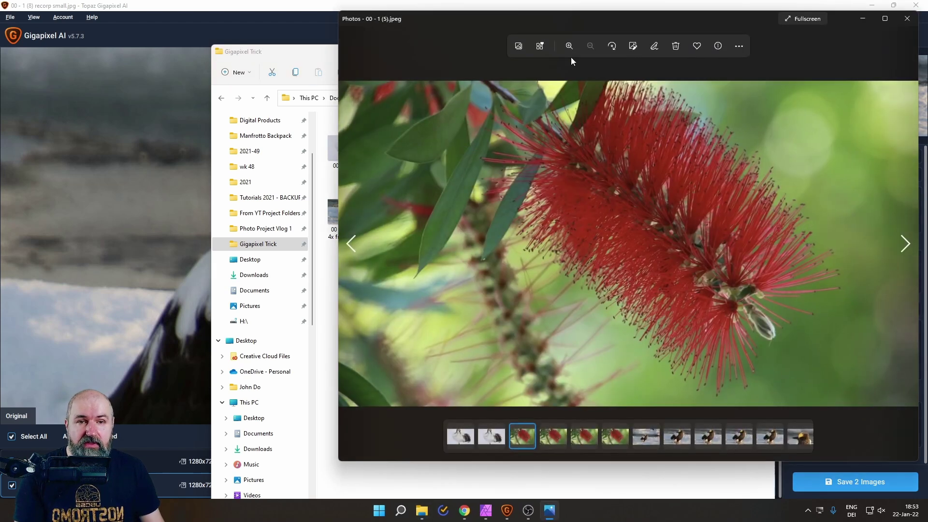
{"action": "left_click", "coordinate": [886, 18]}
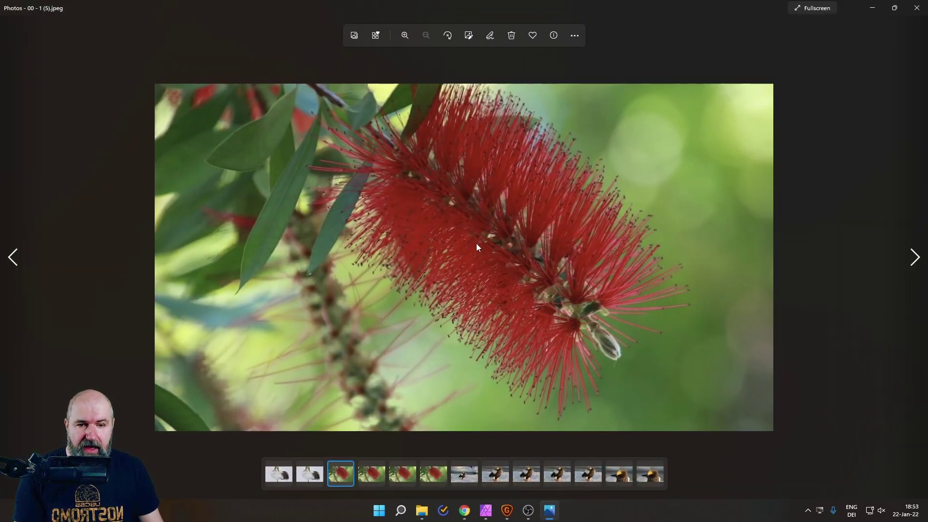
{"action": "scroll", "coordinate": [477, 246], "scroll_direction": "up", "scroll_amount": 4}
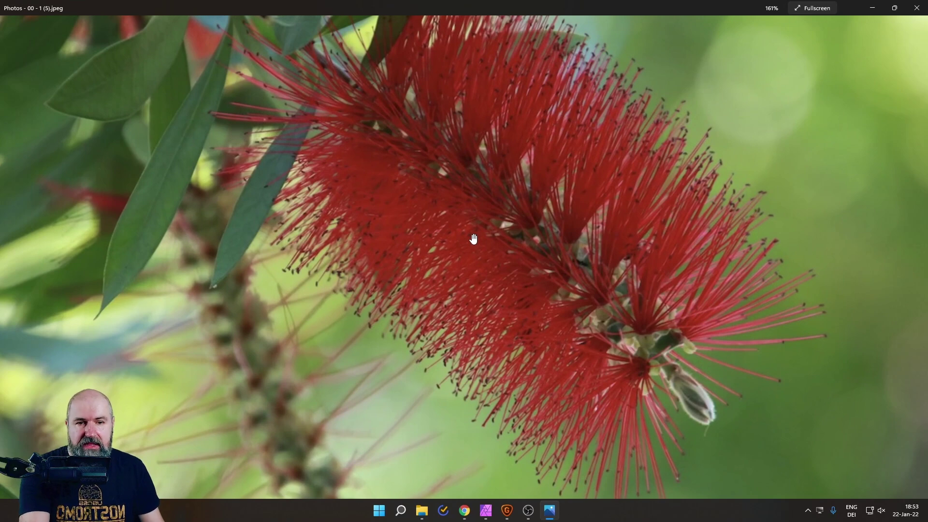
{"action": "scroll", "coordinate": [473, 239], "scroll_direction": "down", "scroll_amount": 4}
{"action": "left_click", "coordinate": [918, 8]}
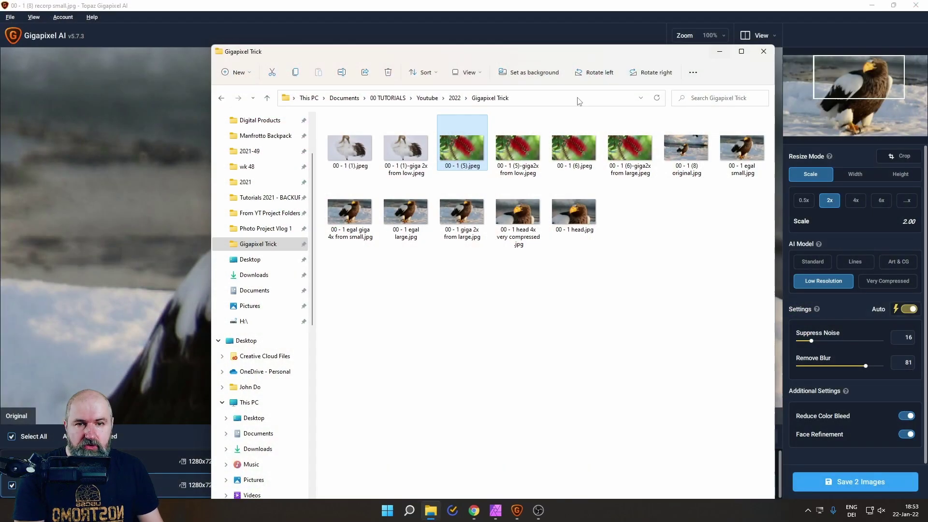
- View the original flower photo 00 - 1 (6).jpeg, then select its 2x upscale from large
{"action": "left_click", "coordinate": [572, 156]}
{"action": "double_click", "coordinate": [572, 155]}
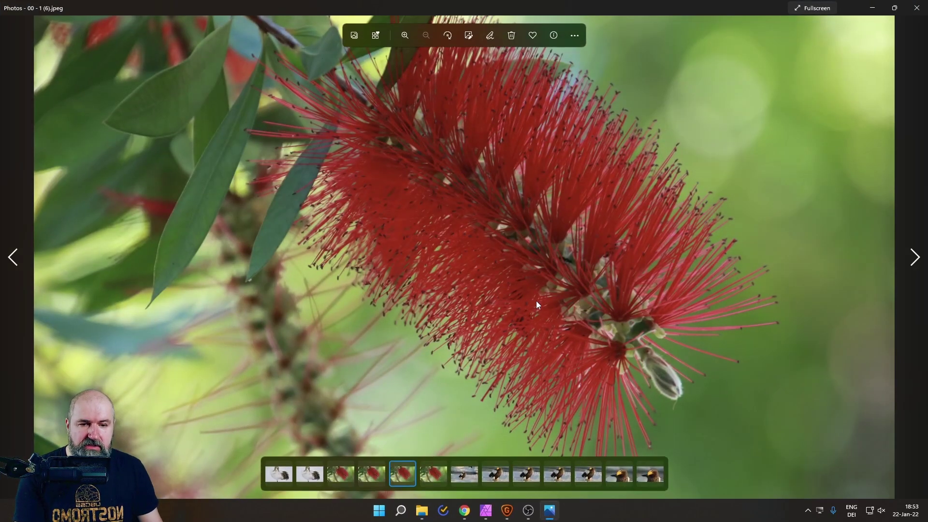
{"action": "left_click", "coordinate": [917, 8]}
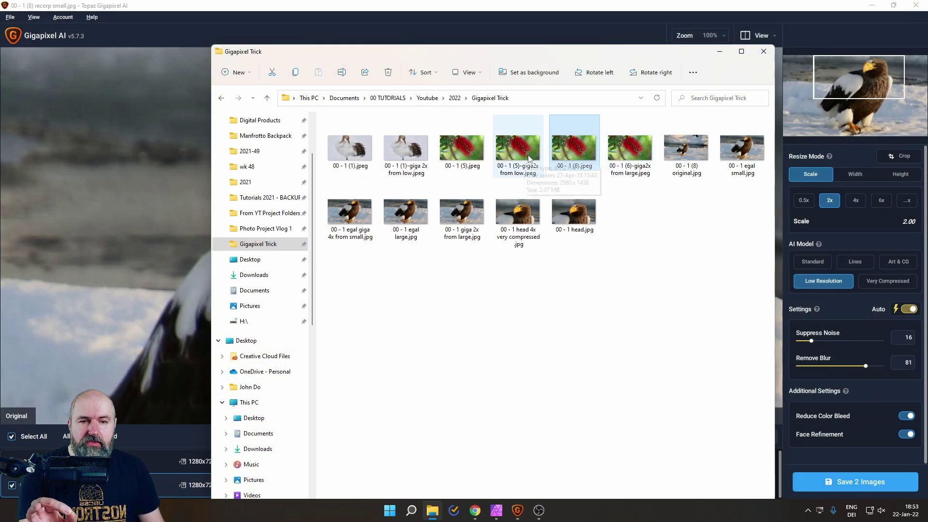
{"action": "left_click", "coordinate": [636, 149]}
- Open 00 - 1 (6)-giga2x from large.jpeg in Photos to view the flower upscale
{"action": "double_click", "coordinate": [636, 149]}
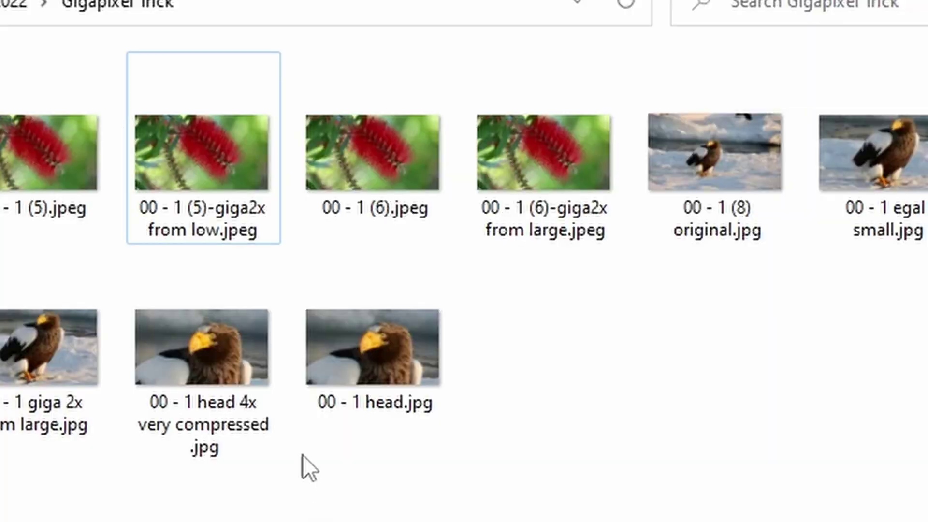
{"action": "mouse_move", "coordinate": [236, 169]}
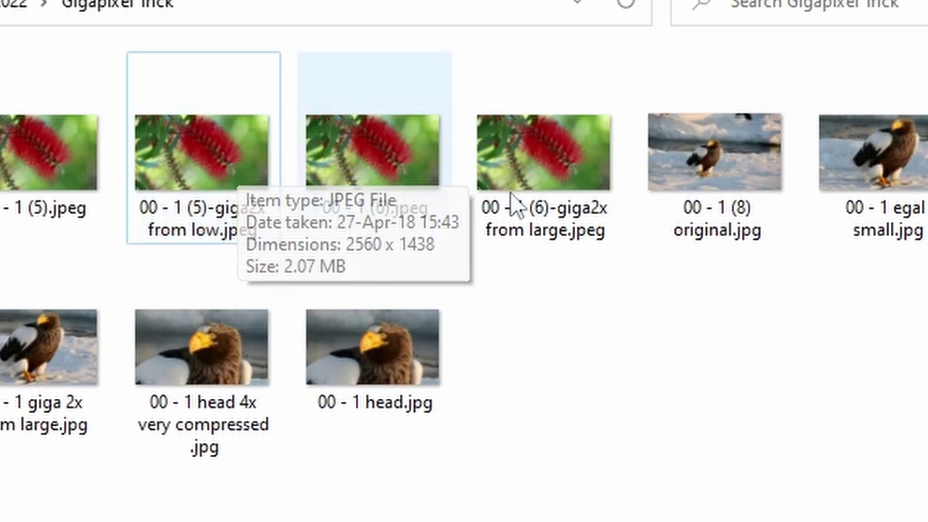
{"action": "mouse_move", "coordinate": [585, 174]}
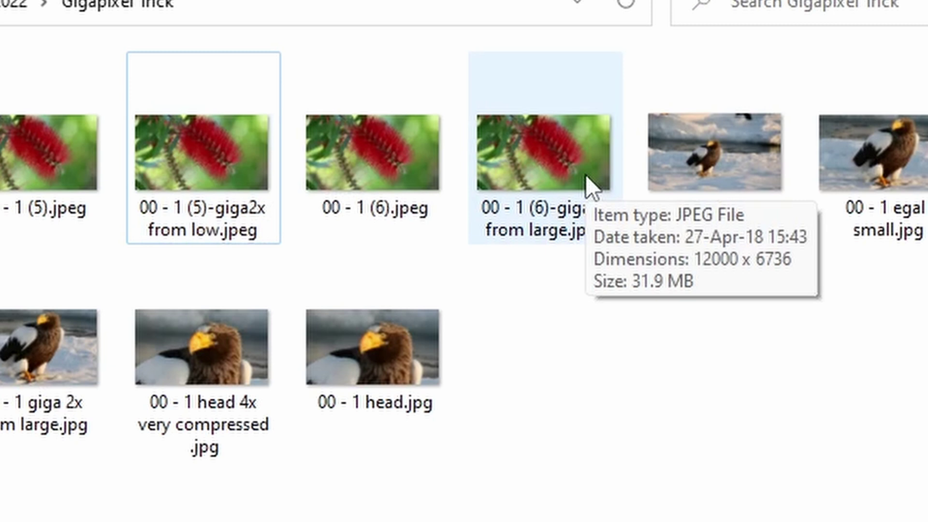